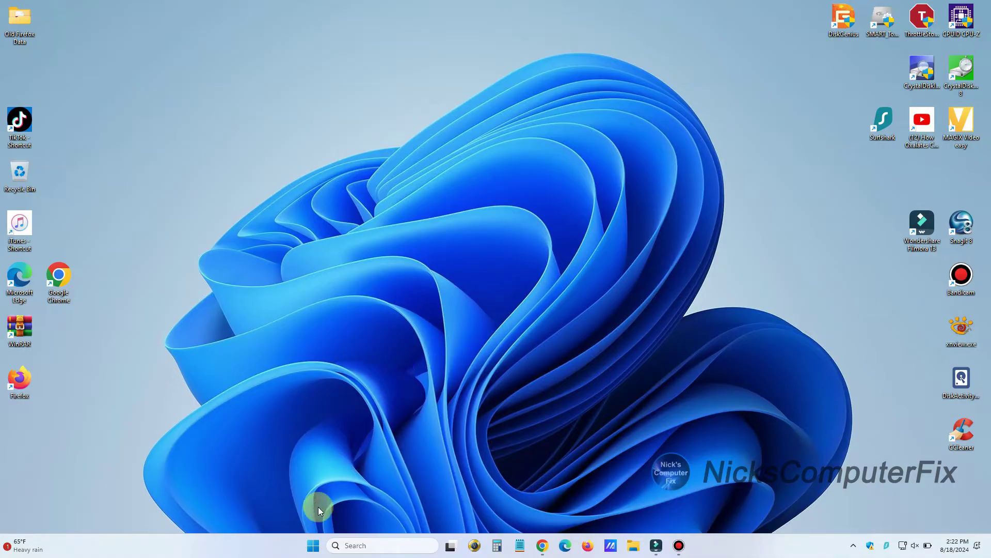
- Open Settings > System > About from the Start button's quick-link menu
right_click(312, 545)
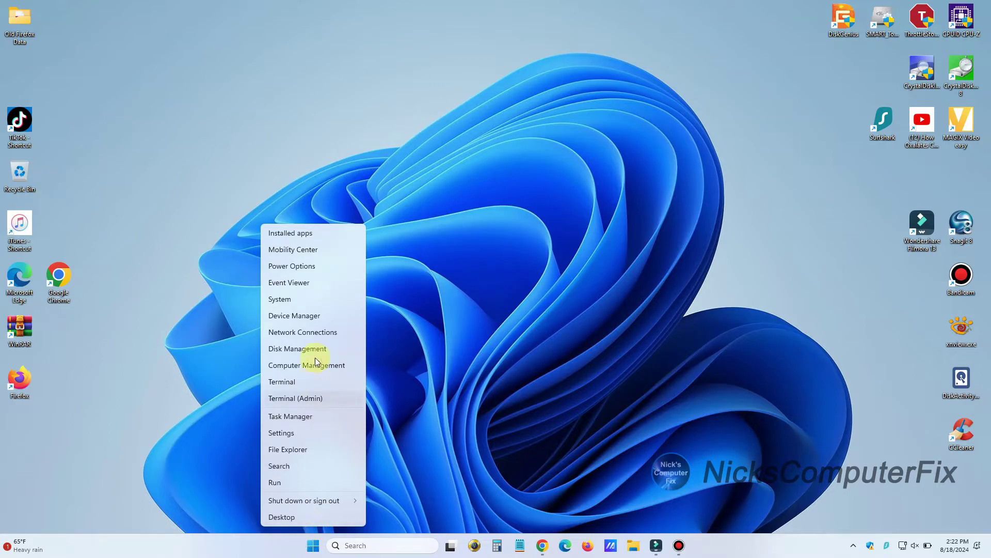
click(320, 299)
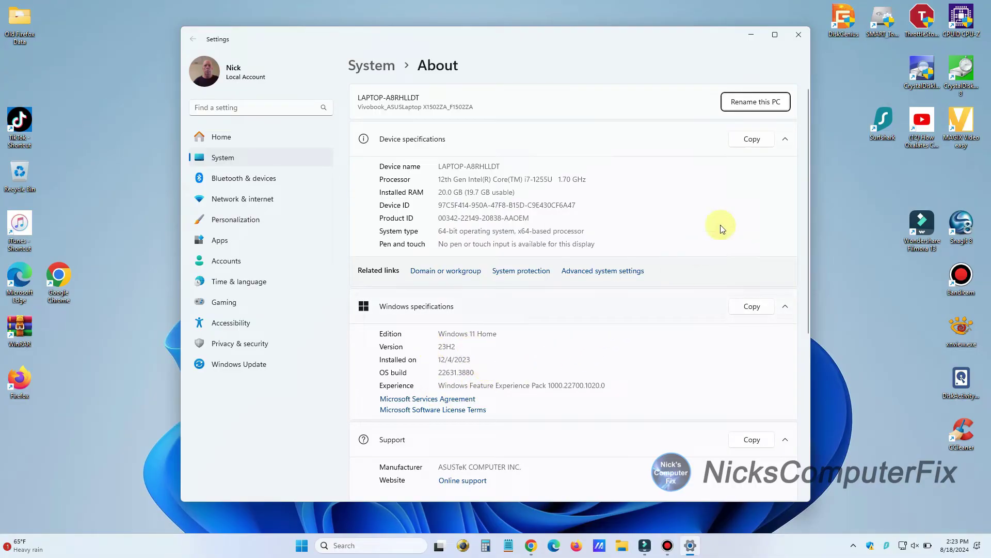
- Close Settings after reading the 20 GB installed RAM
click(802, 36)
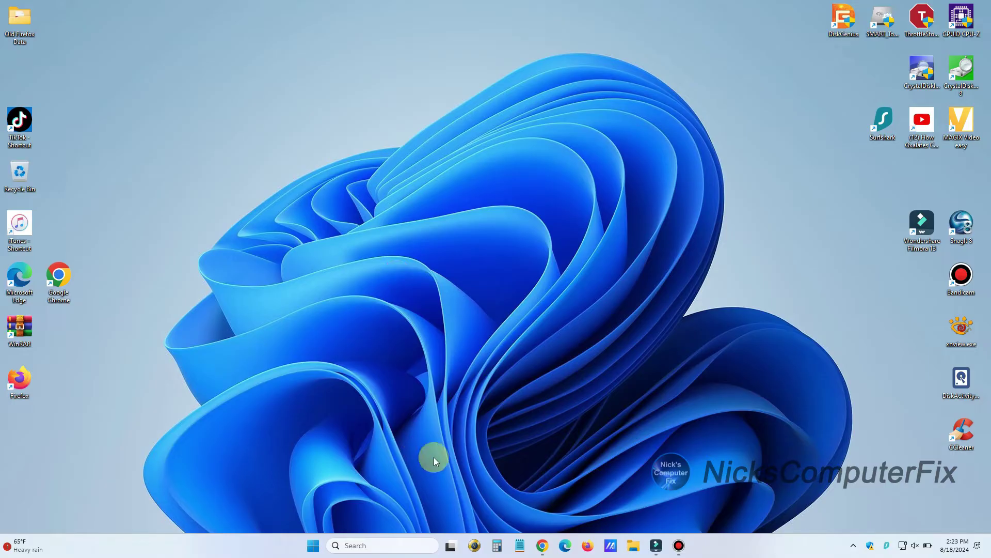
- Launch Task Manager from the taskbar's right-click menu
right_click(749, 542)
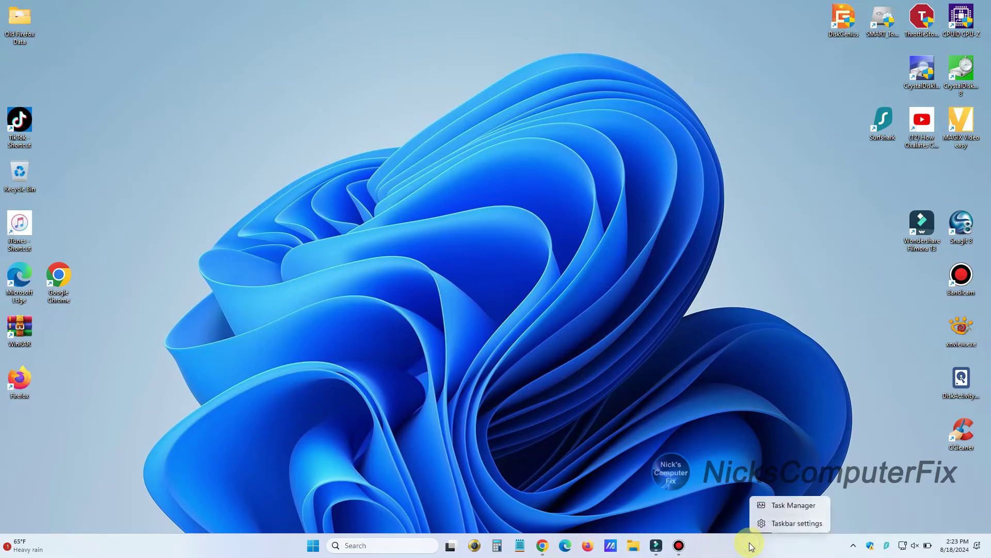
click(785, 506)
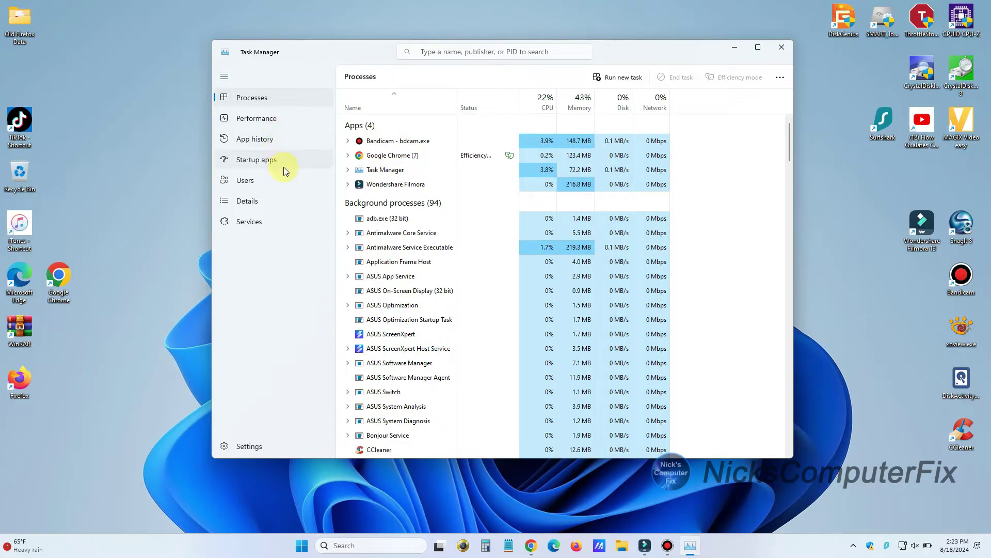
- Show Task Manager's Performance page with 20.0 GB total memory
click(262, 123)
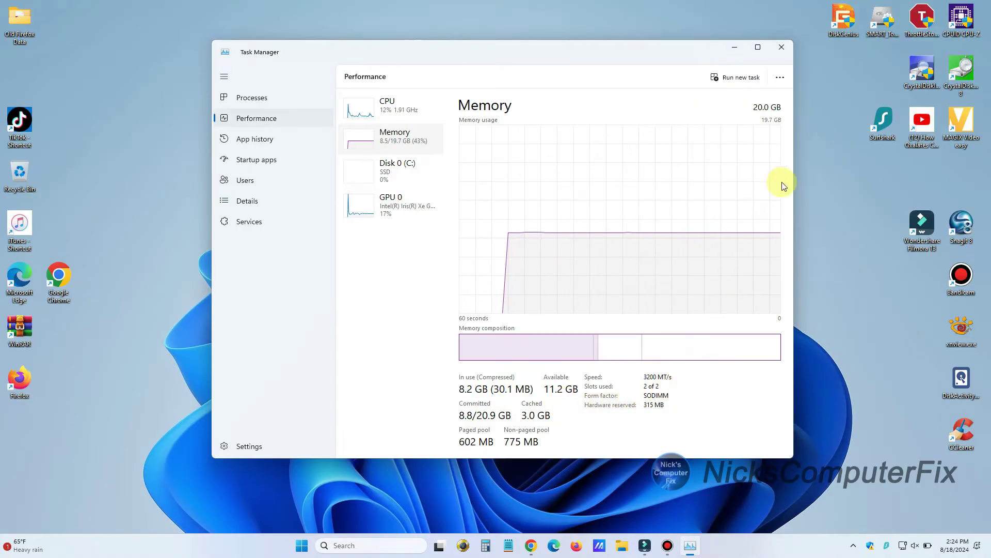
- Close Task Manager after reviewing the Memory panel
click(777, 49)
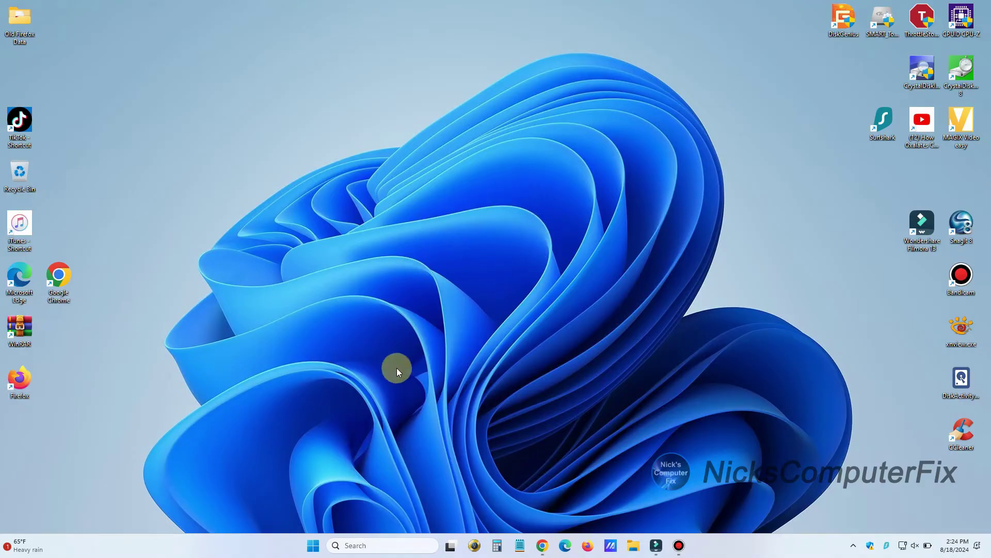
- Search Windows for System Information and launch it from the results
click(351, 545)
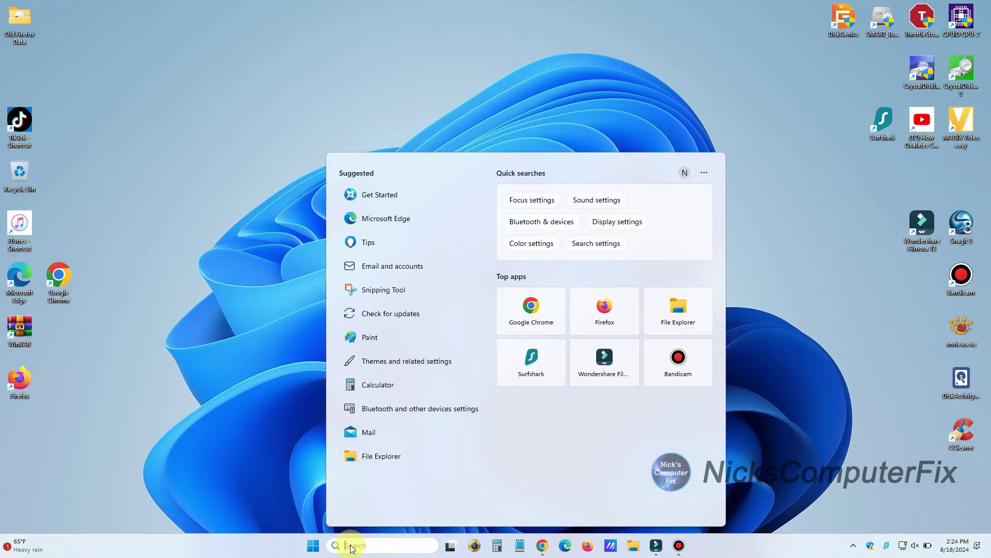
text(system information)
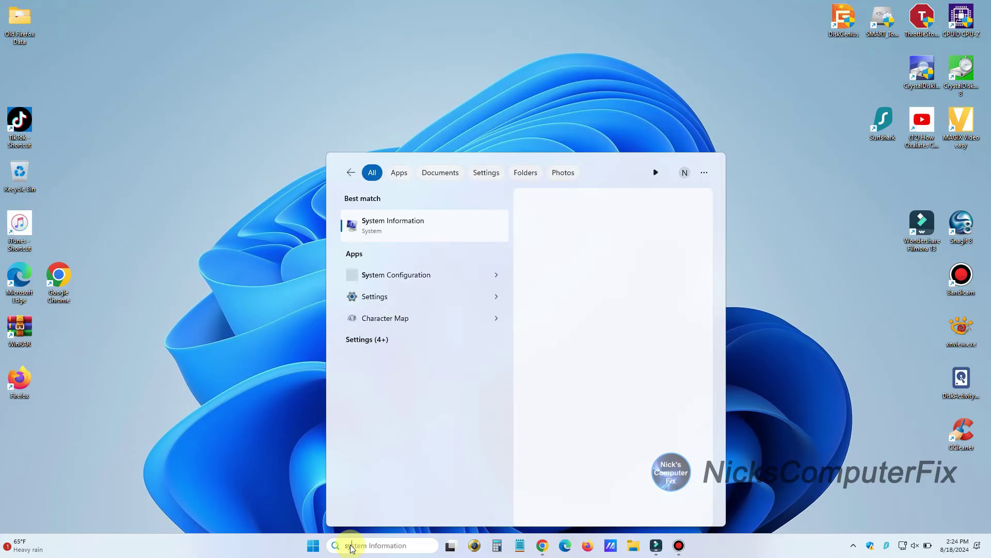
key(BackSpace)
key(BackSpace)
key(BackSpace)
text(sysinfo)
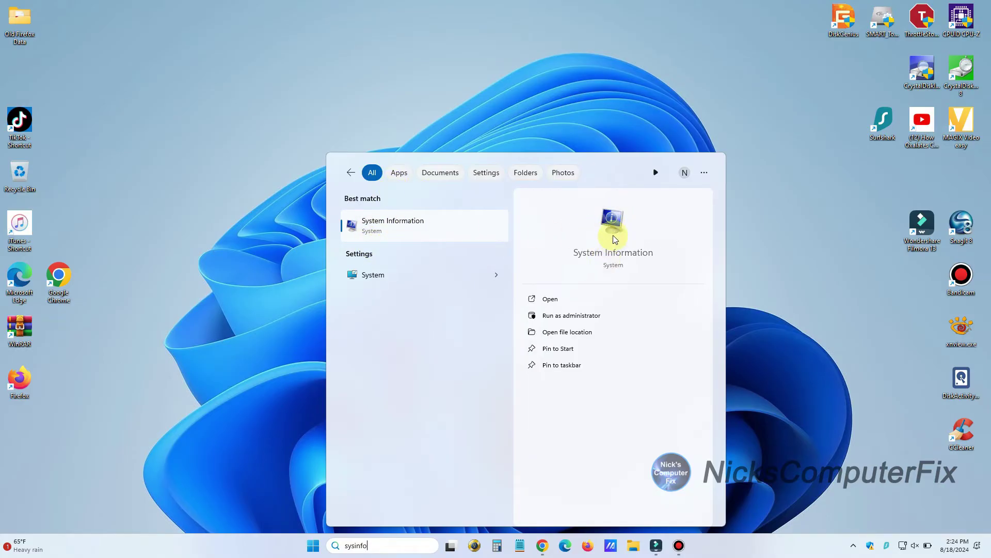
click(425, 234)
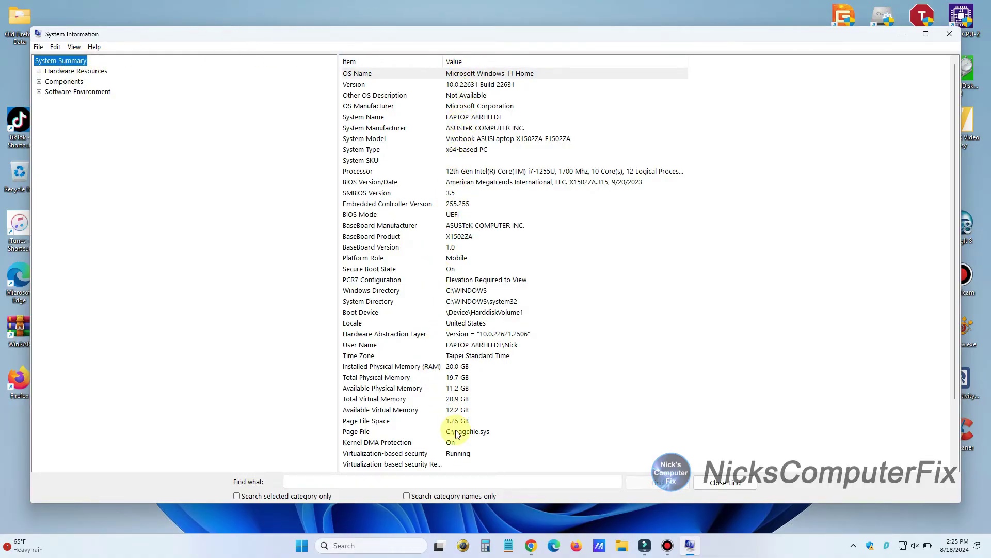
scroll(526, 289, down, 1)
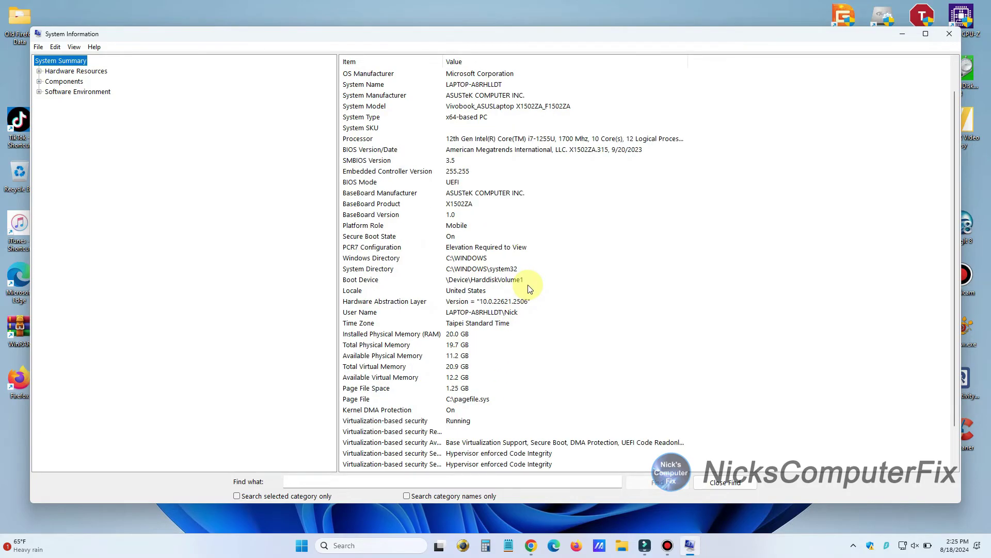
scroll(528, 288, down, 1)
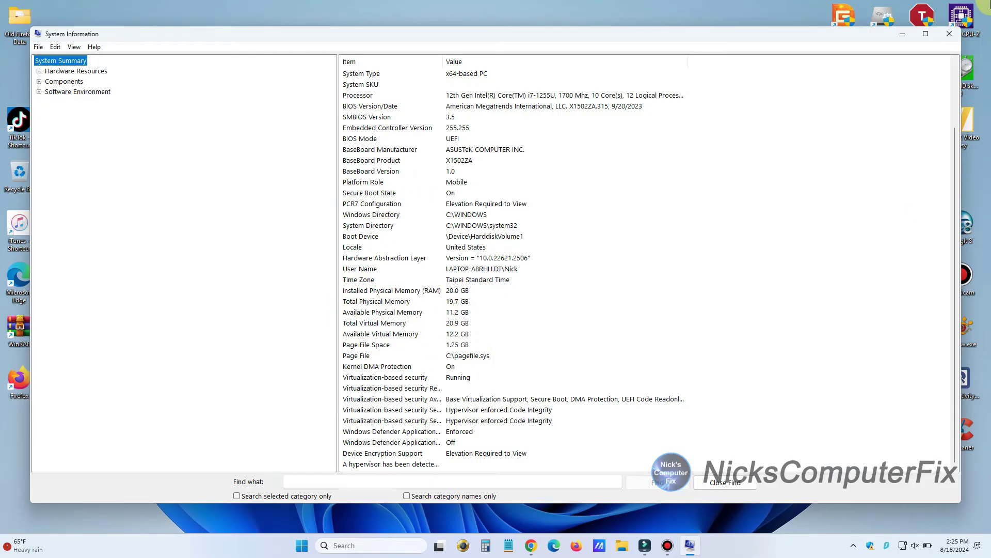
- Close System Information after reviewing its 20.0 GB installed physical memory
click(951, 33)
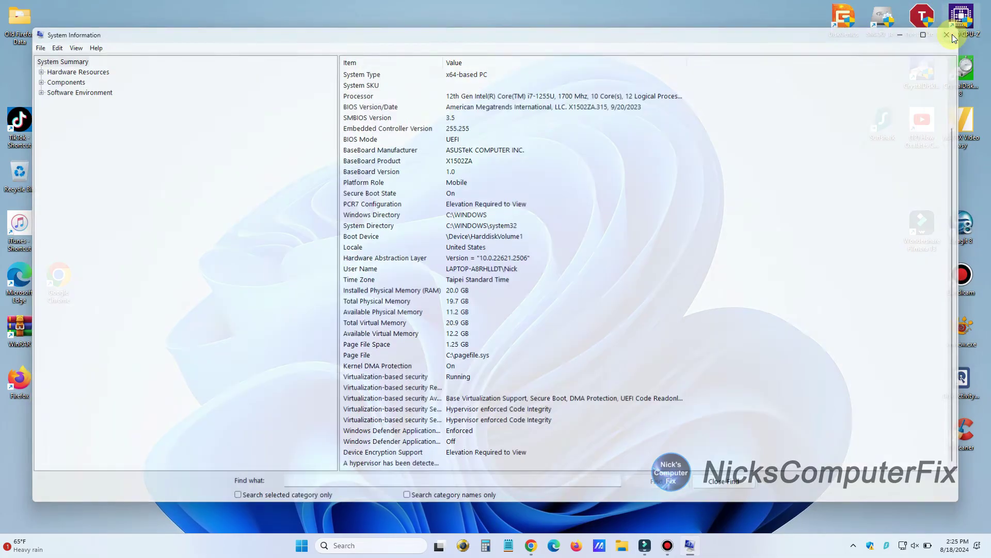